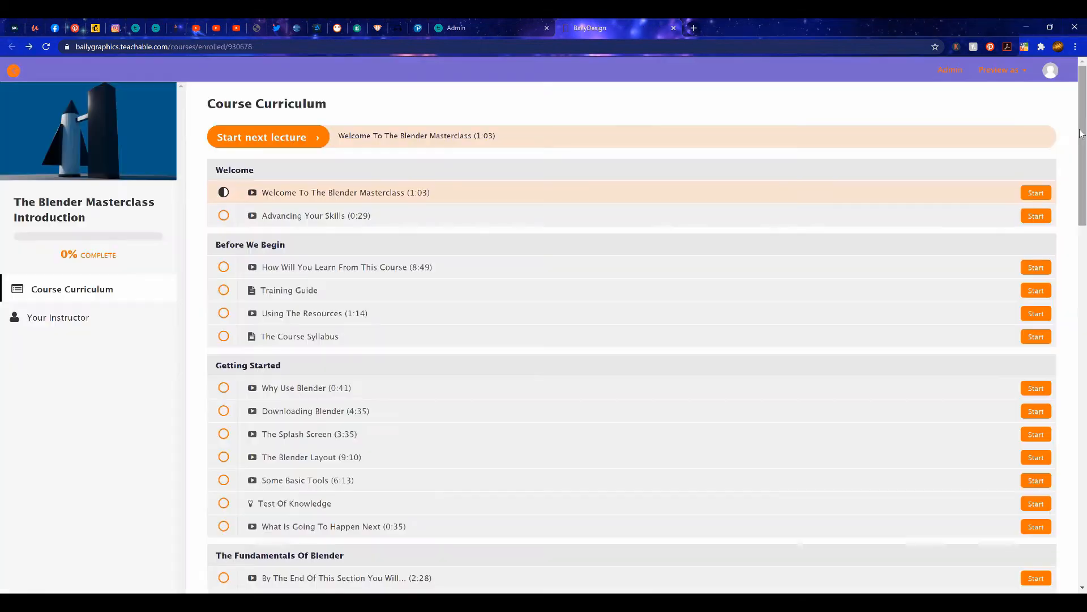
drag(1082, 134, 1085, 407)
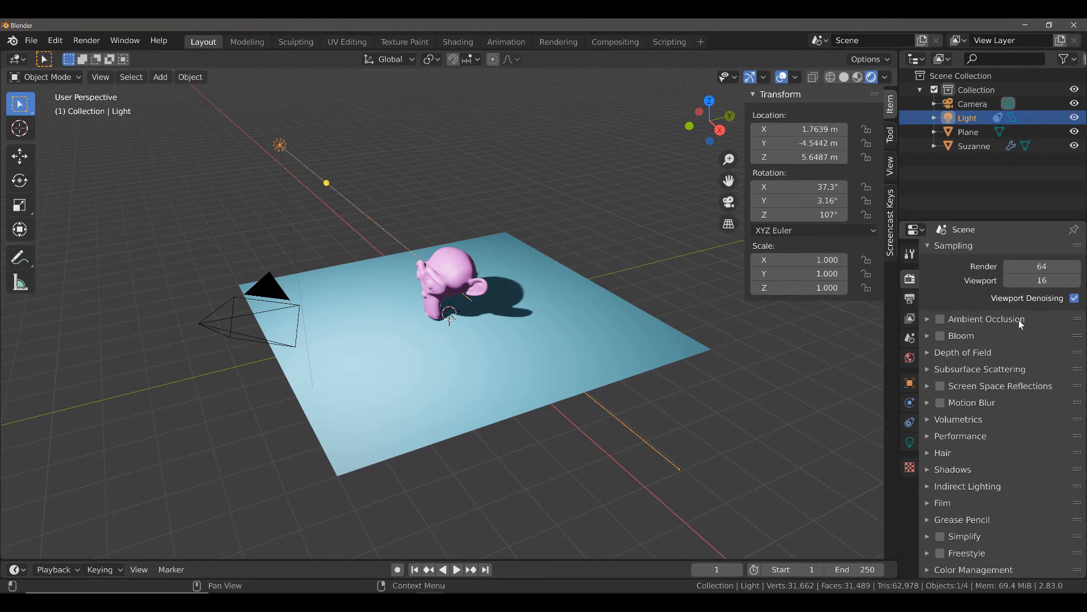
- Expand the scene's Color Management settings and change the view transform to False Color
scroll(1031, 369, down, 6)
click(927, 570)
scroll(971, 525, down, 2)
scroll(970, 527, down, 13)
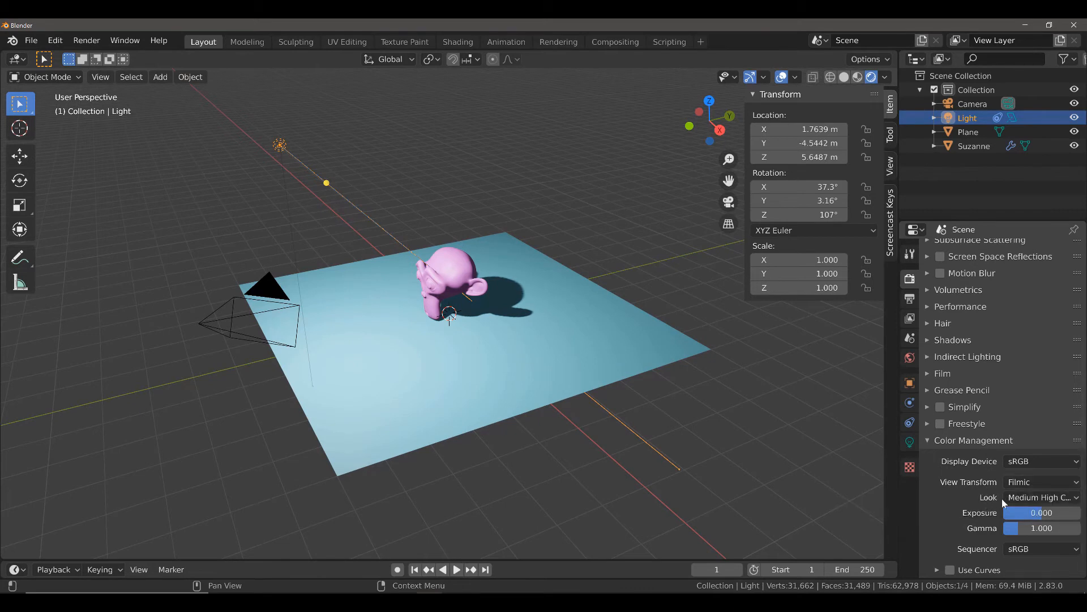
click(1031, 497)
click(1031, 482)
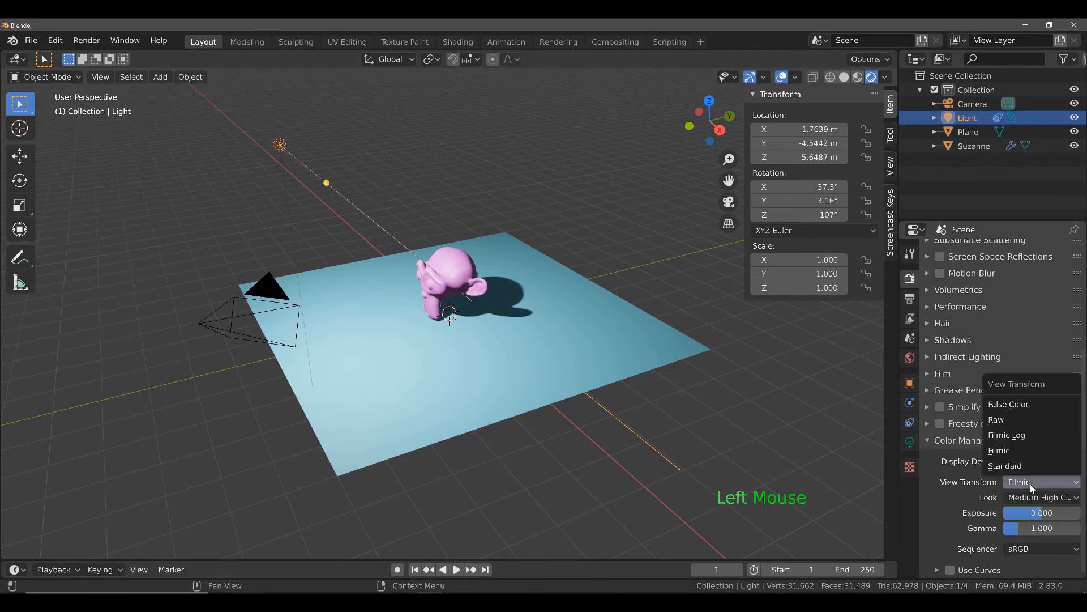
click(1031, 405)
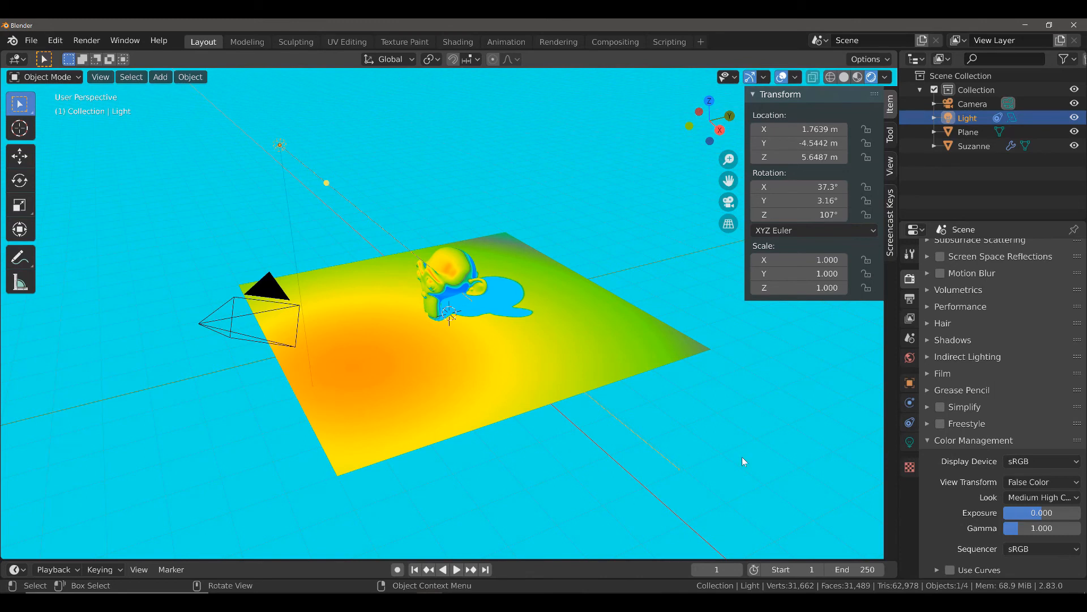
- Lower the area light's power to 580.3 W and raise it again to 884.2 W
click(911, 443)
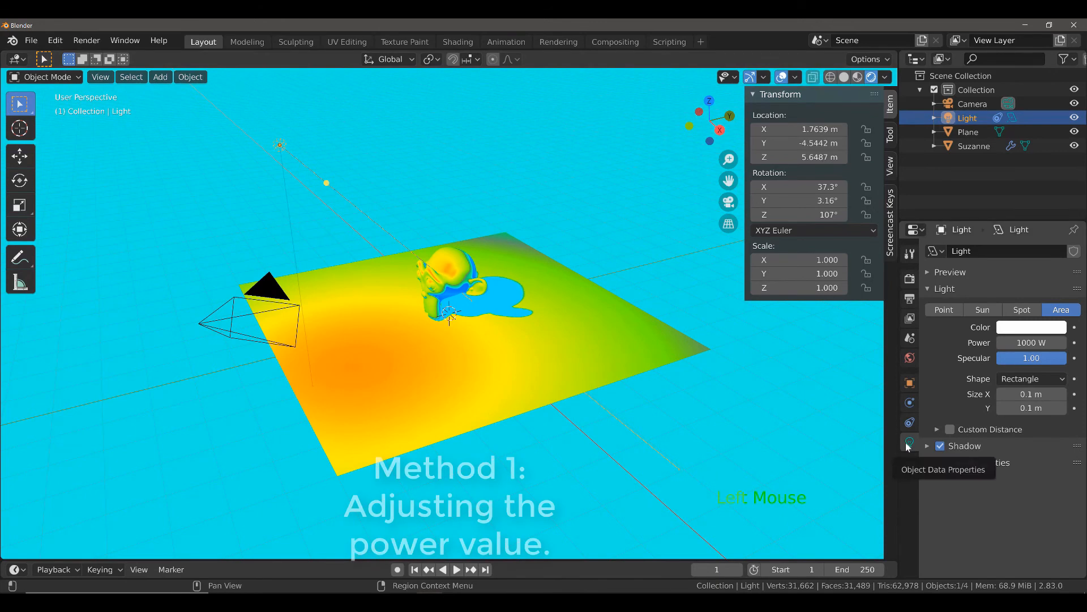
drag(1032, 342, 1017, 343)
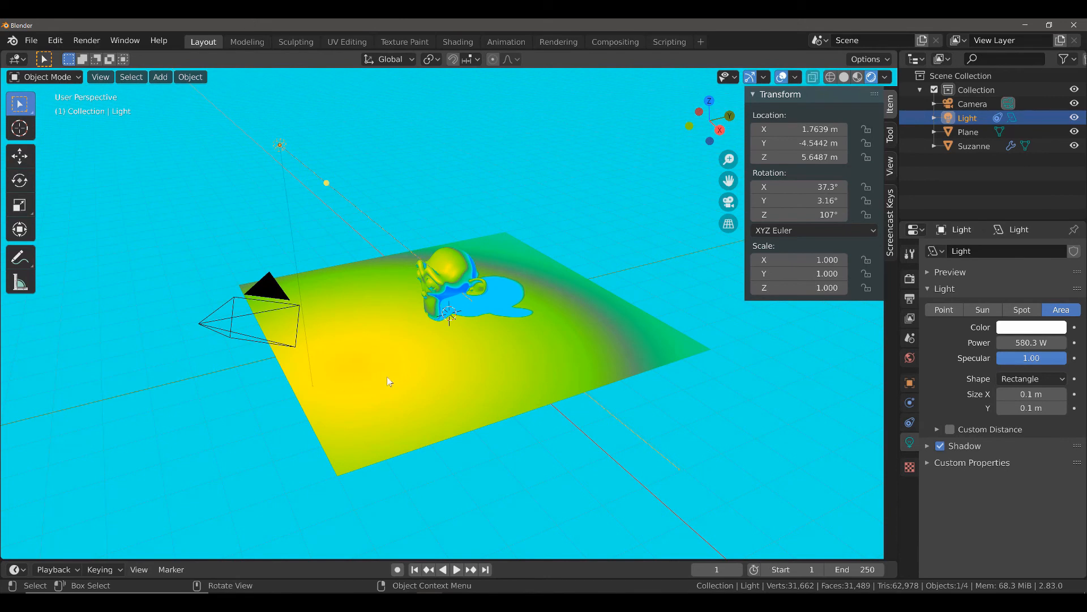
drag(1025, 343, 1046, 343)
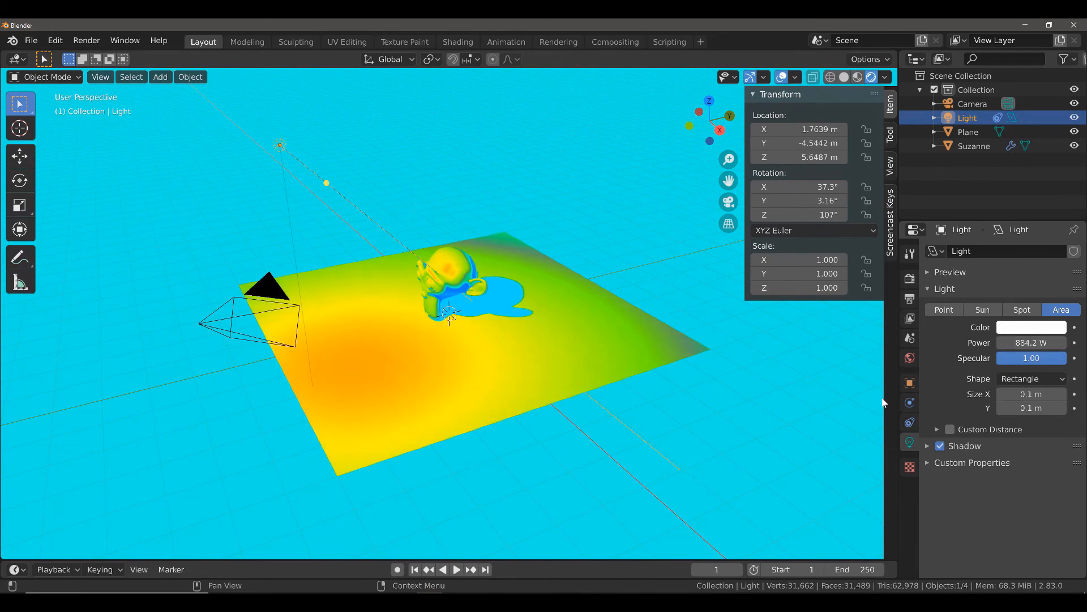
- Change the color management look to Medium Low Contrast, followed by Very Low Contrast
click(910, 281)
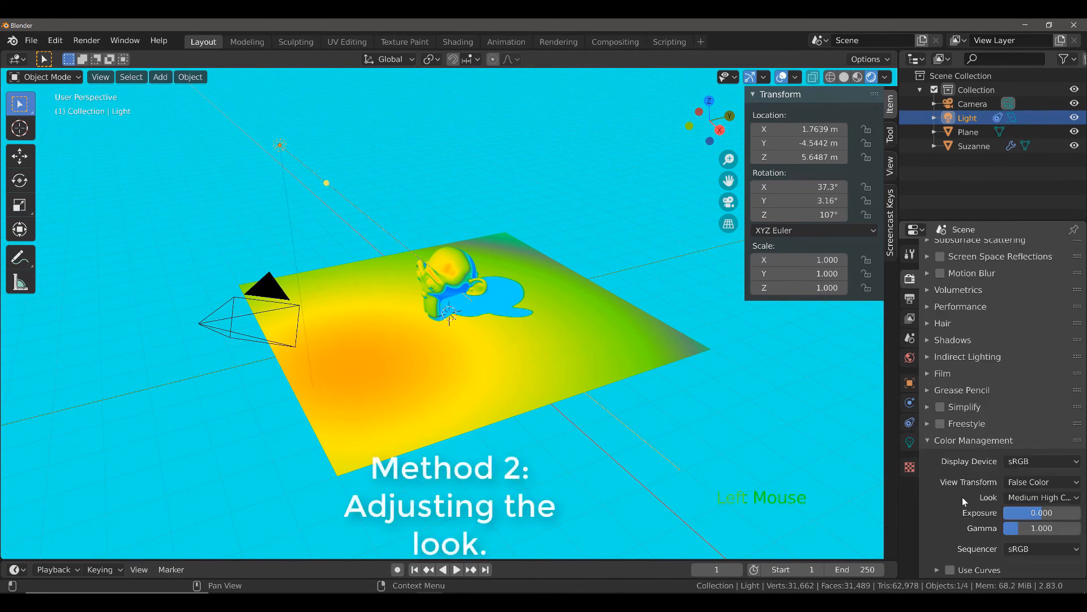
click(1045, 498)
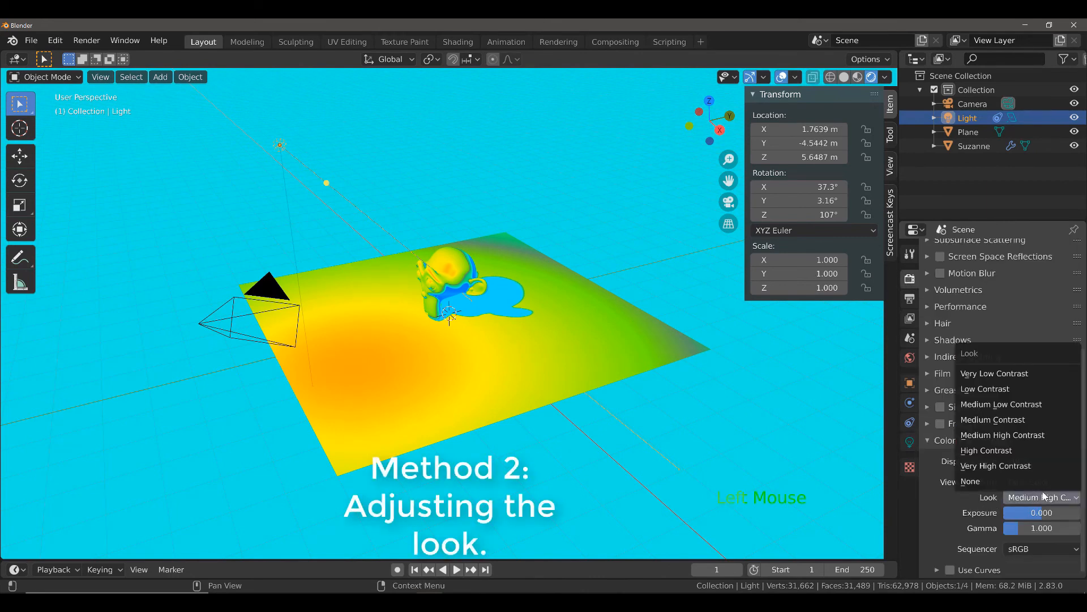
click(1004, 407)
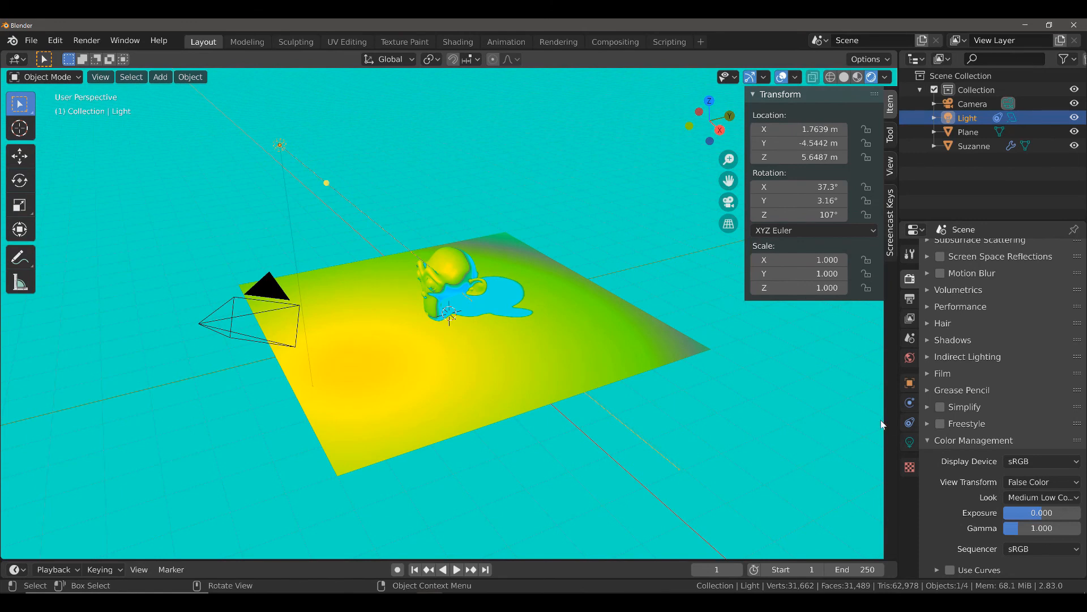
click(1020, 498)
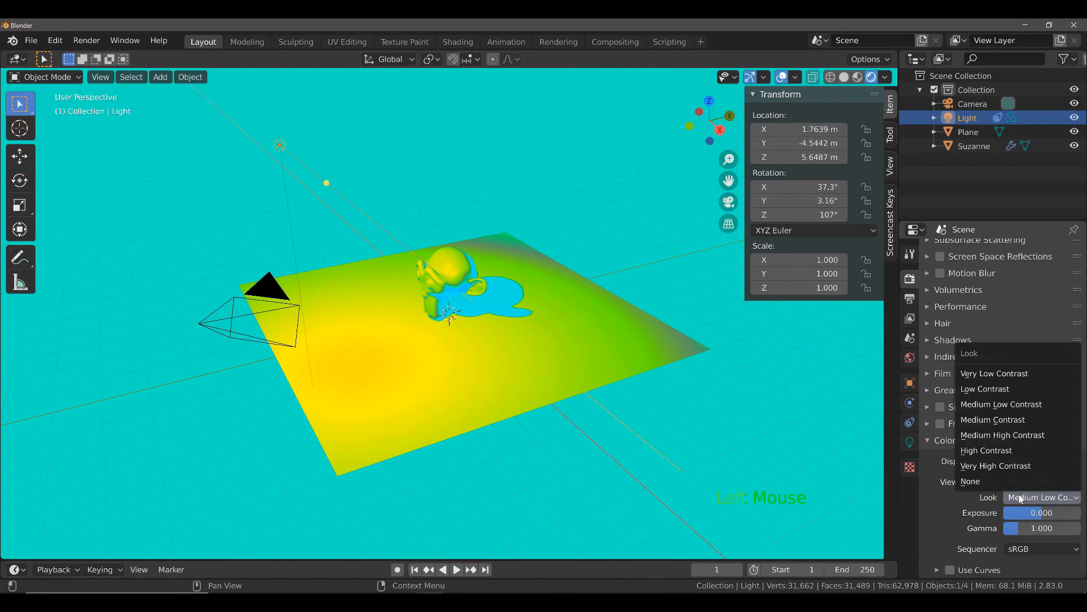
click(1000, 375)
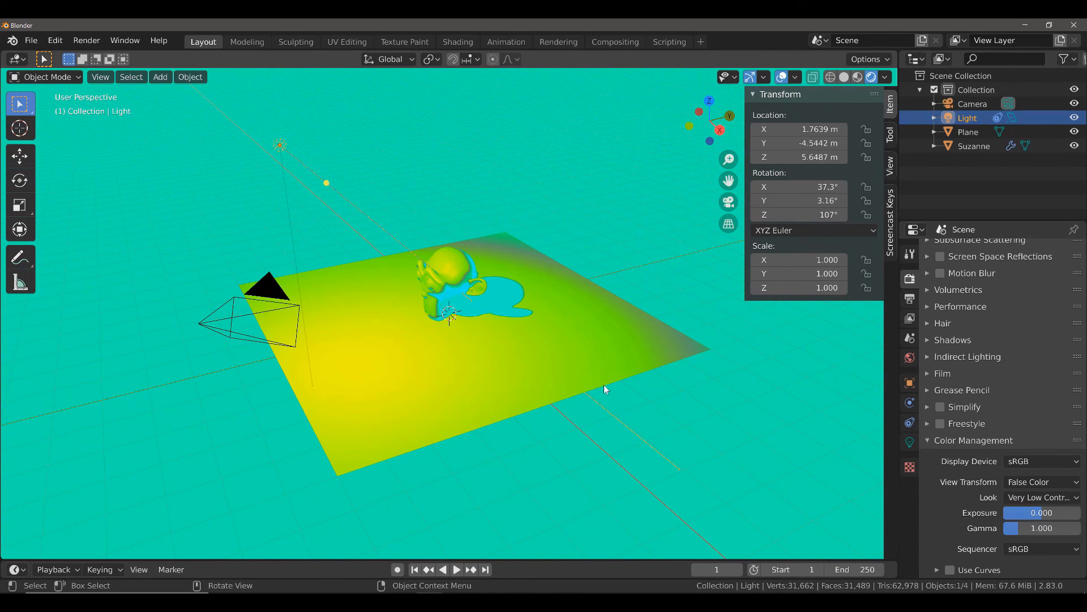
- Return the view transform to Filmic and set the look to Medium High Contrast
click(1020, 464)
click(1011, 485)
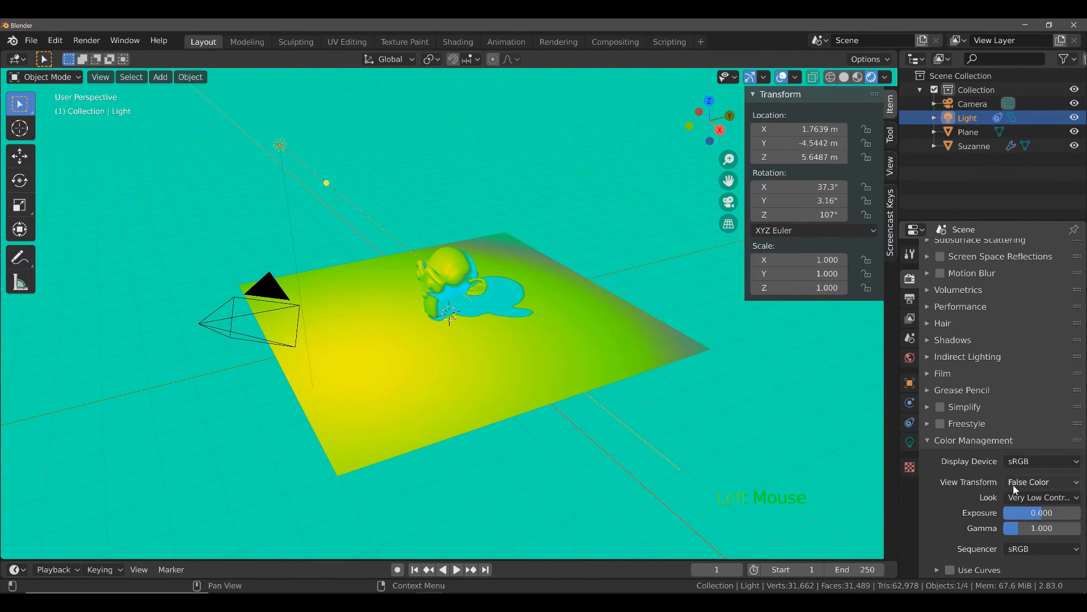
click(1011, 485)
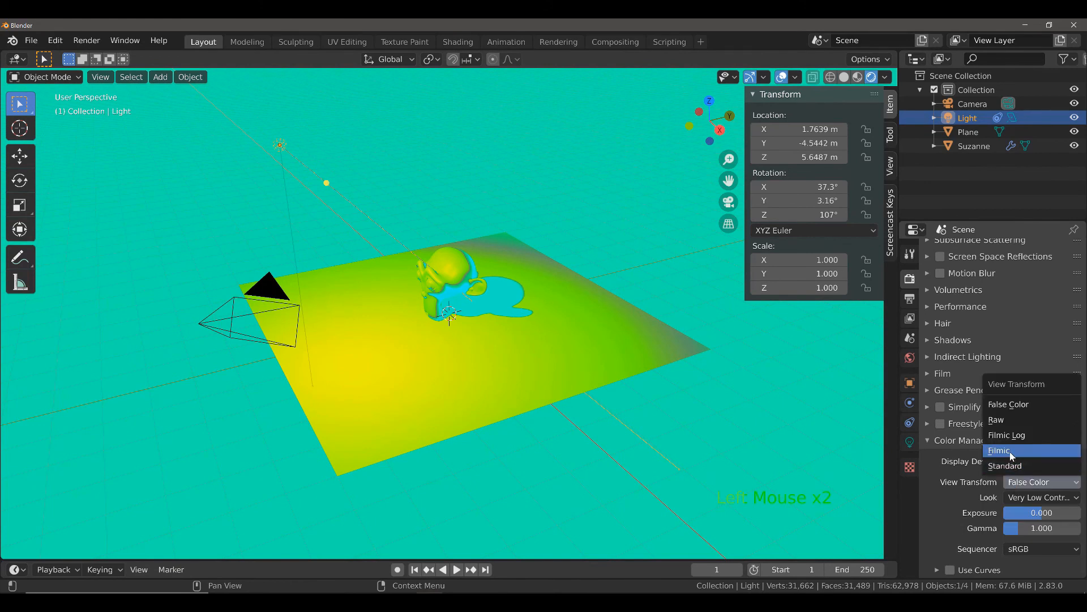
click(1010, 450)
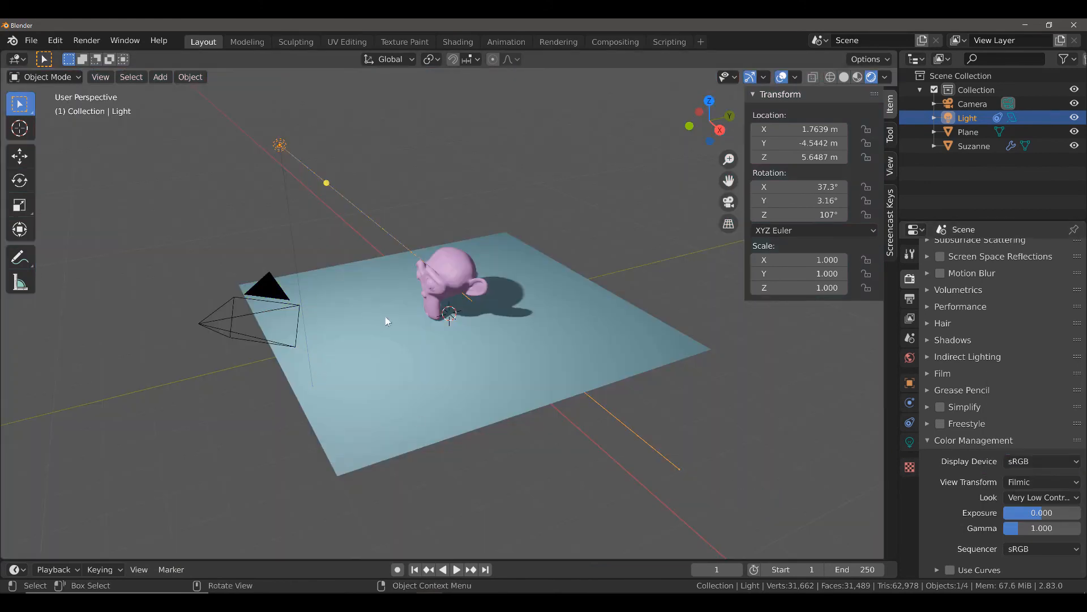
middle_drag(422, 391, 436, 348)
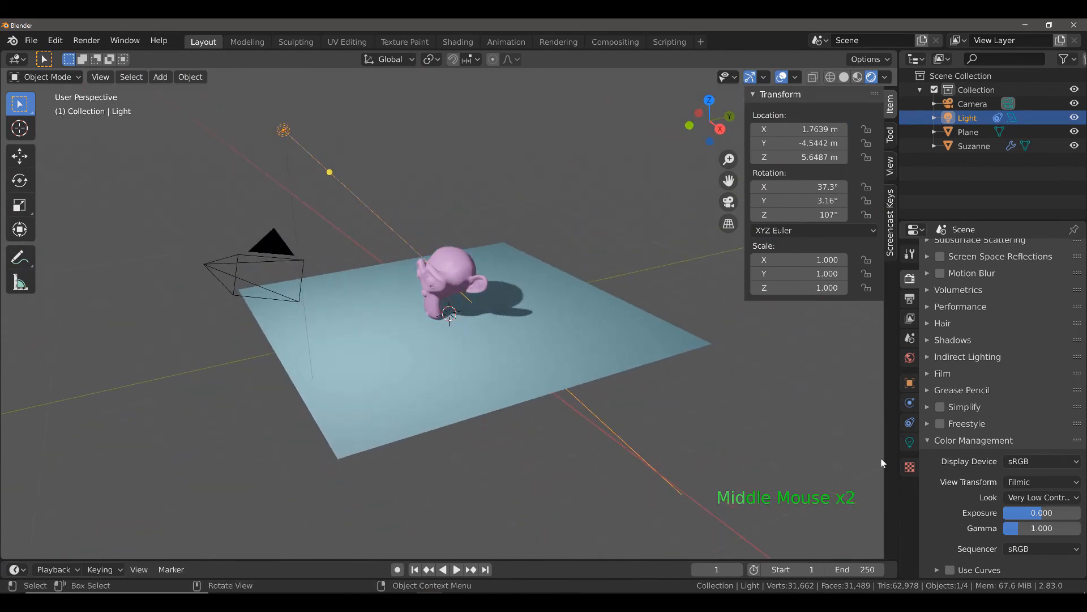
click(1052, 504)
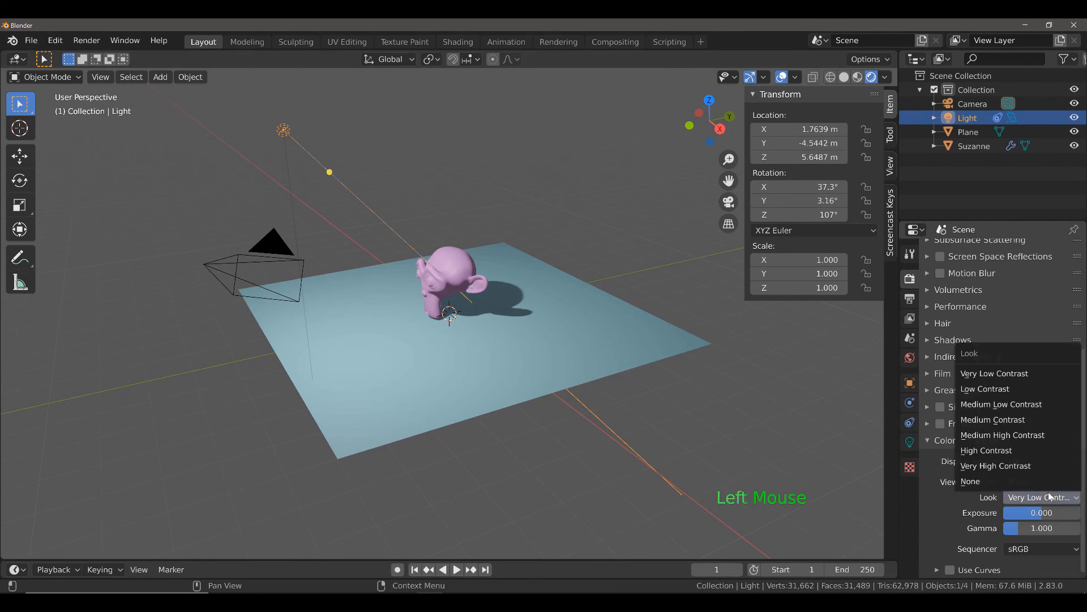
click(996, 435)
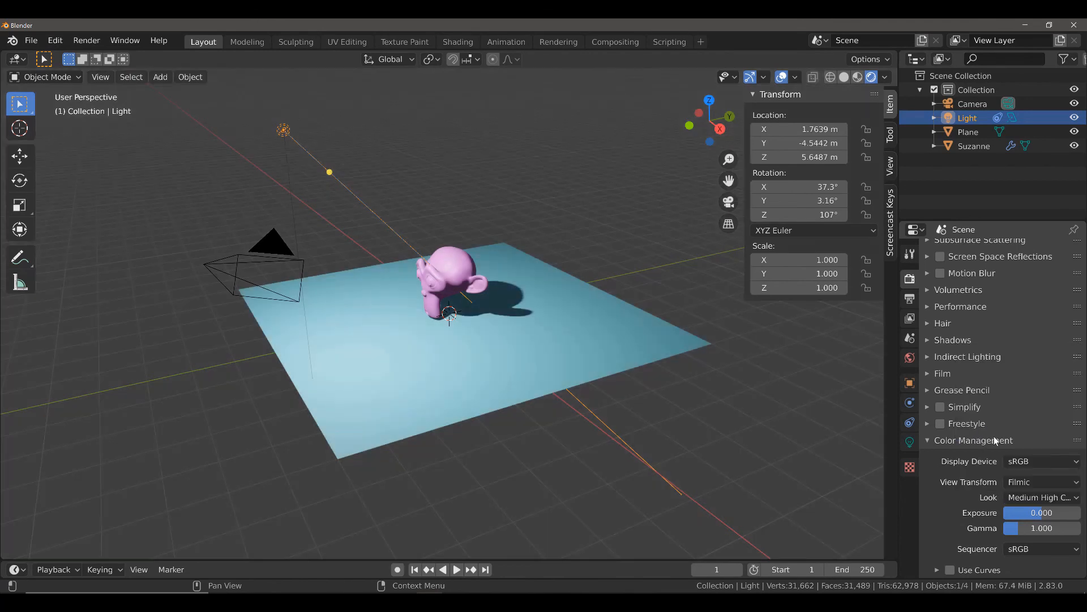
- Switch the scene's view transform from Filmic to False Color to check the light intensity
middle_drag(653, 371, 549, 303)
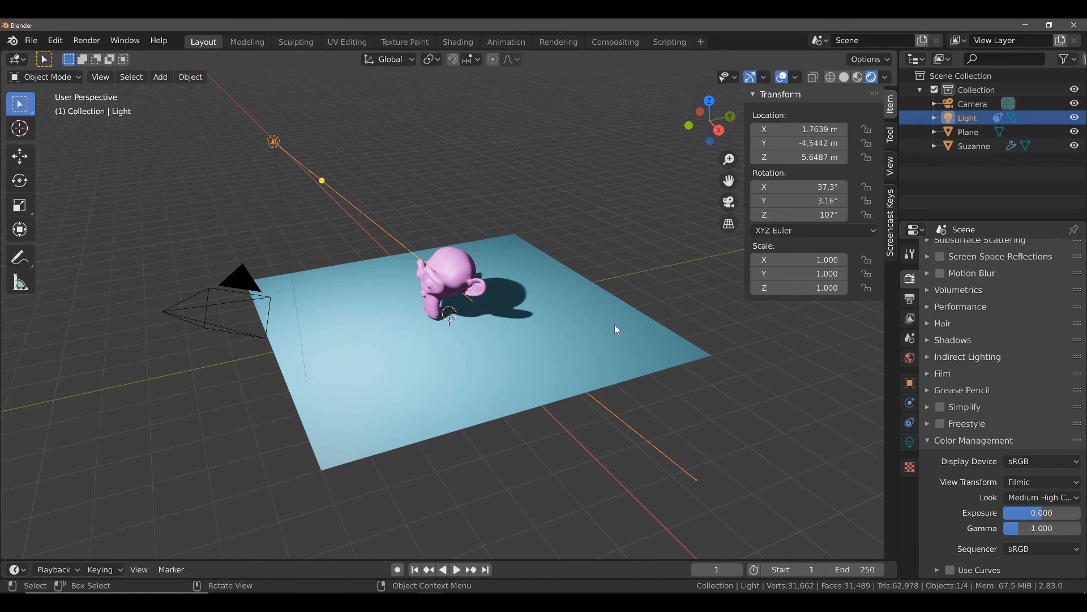
click(910, 442)
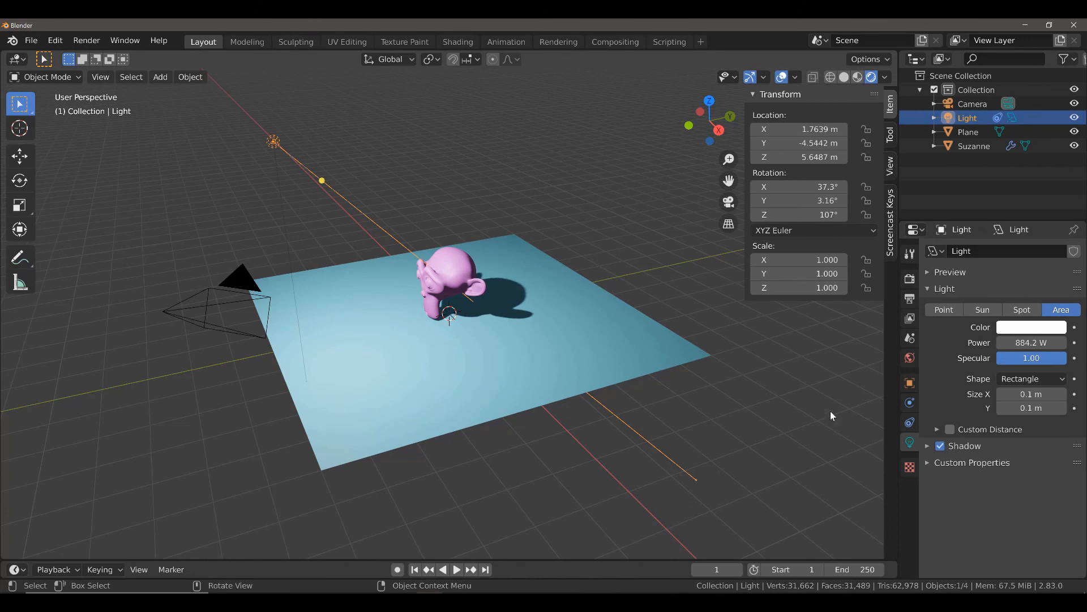
click(910, 279)
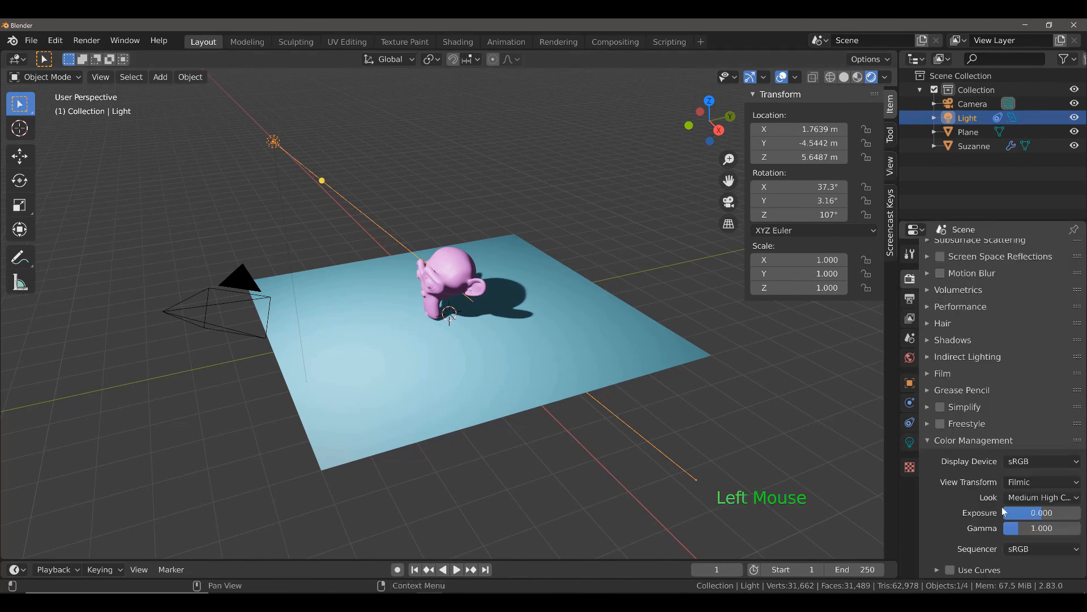
click(1042, 481)
click(1014, 411)
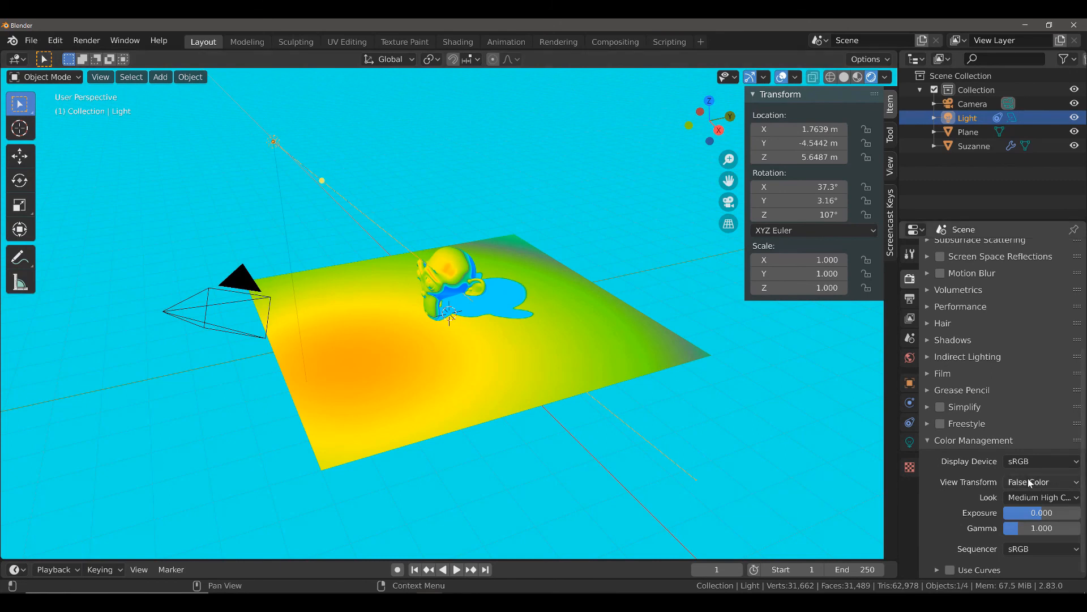
- Reduce the area light's power to 673.2 W
click(910, 442)
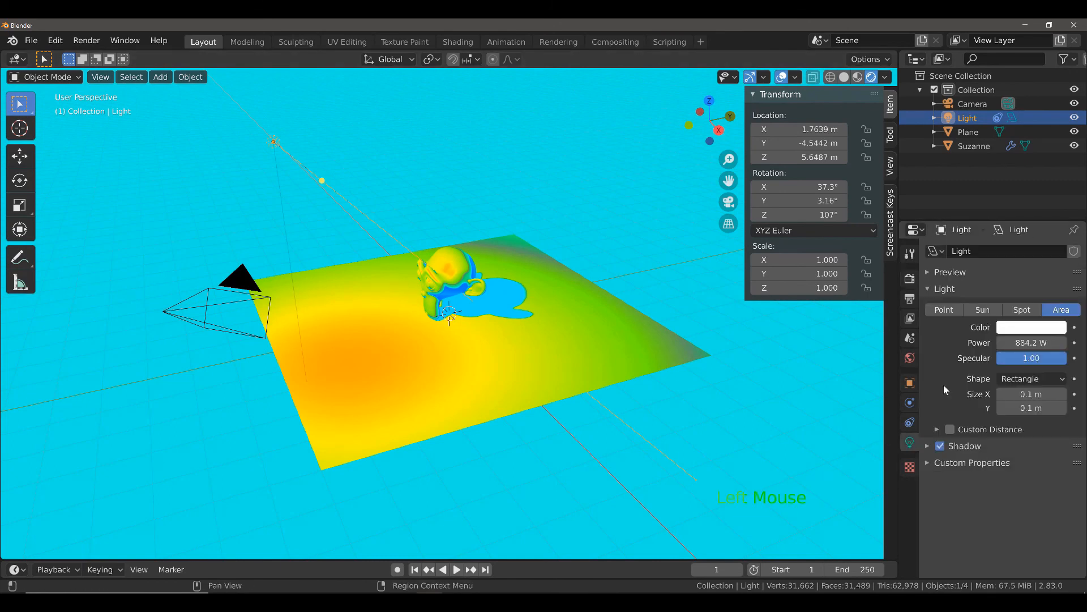
click(1014, 343)
drag(1030, 342, 1009, 342)
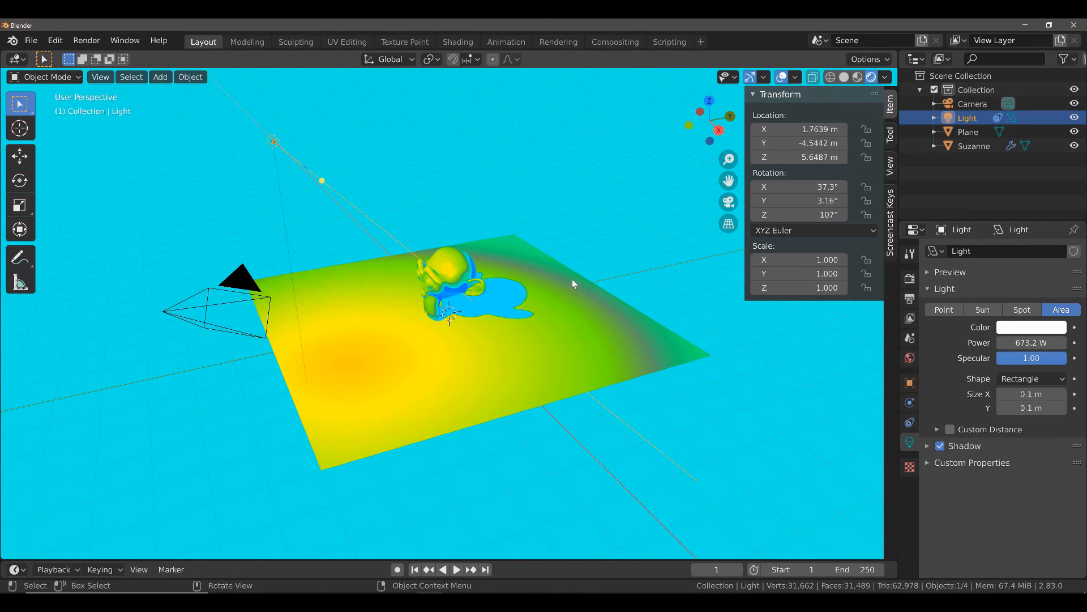
- Set the view transform back to Filmic in the scene's Color Management settings
click(909, 279)
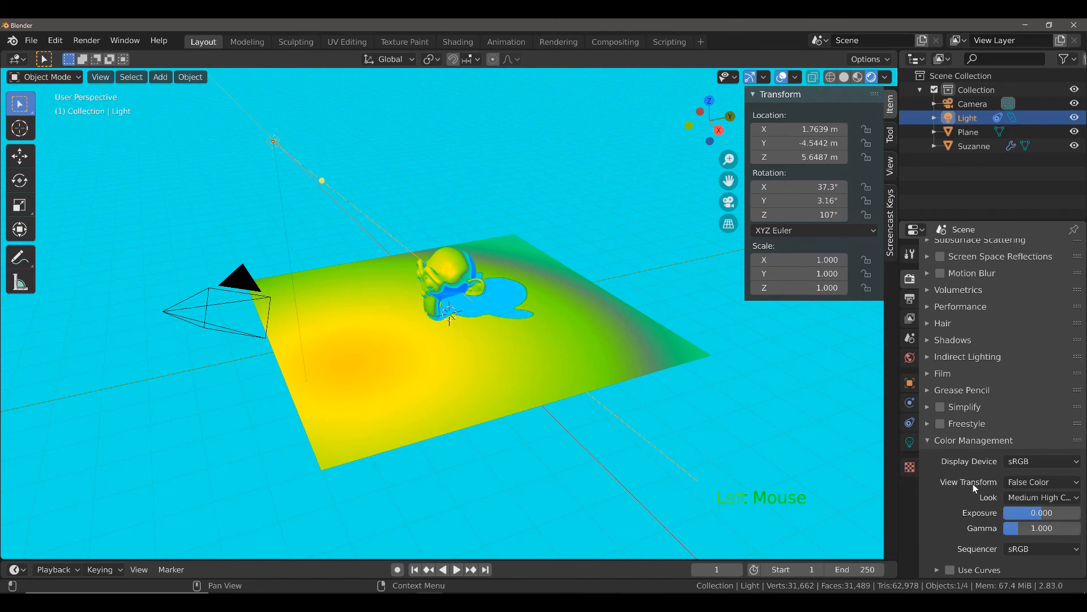
click(1025, 484)
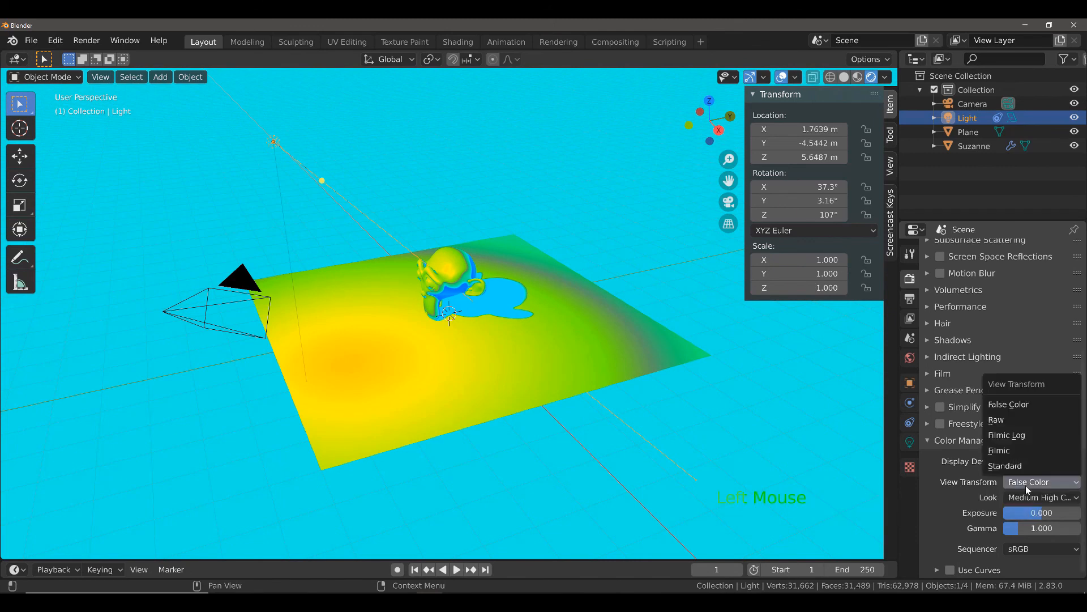
click(1028, 449)
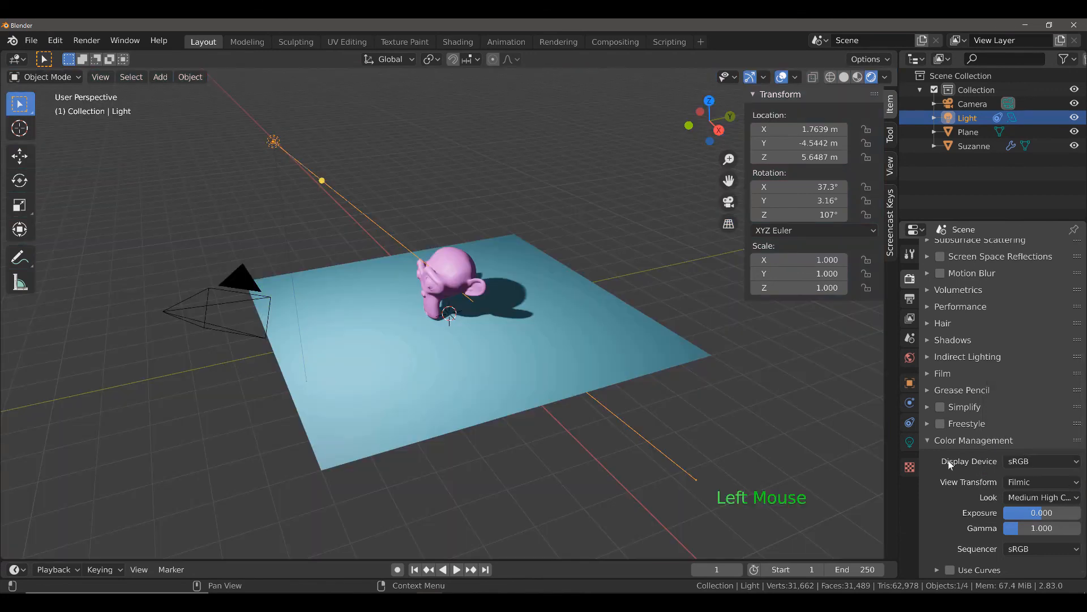